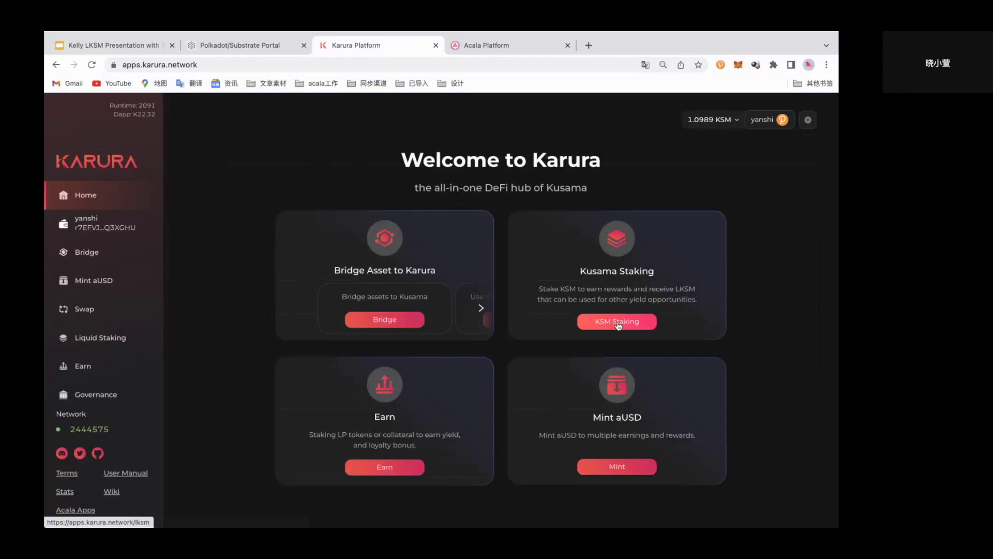
- Open Kusama liquid staking on Karura and compare its APY and total reward with the returns on the Polkadot/Substrate Portal staking page
click(617, 322)
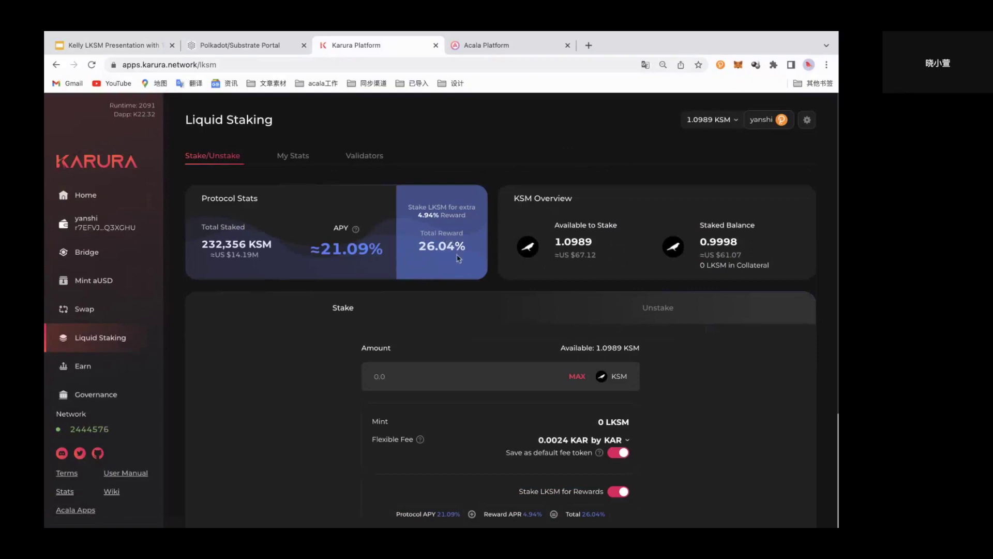
click(249, 46)
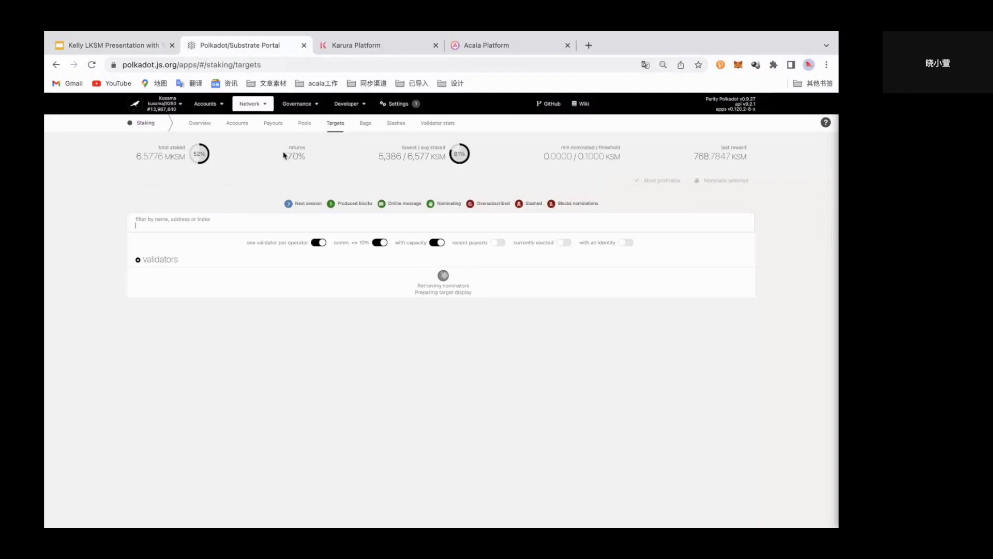
click(356, 44)
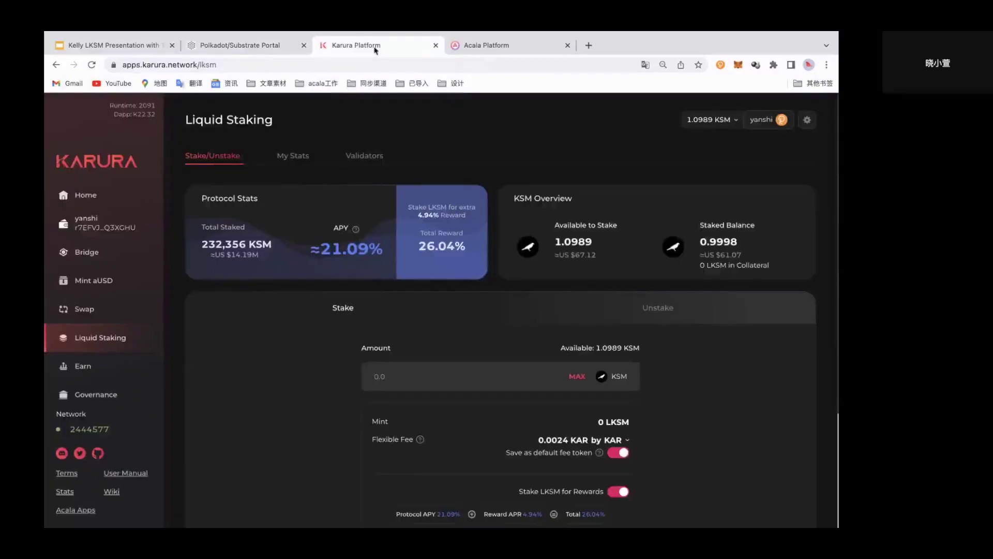
scroll(520, 347, down, 3)
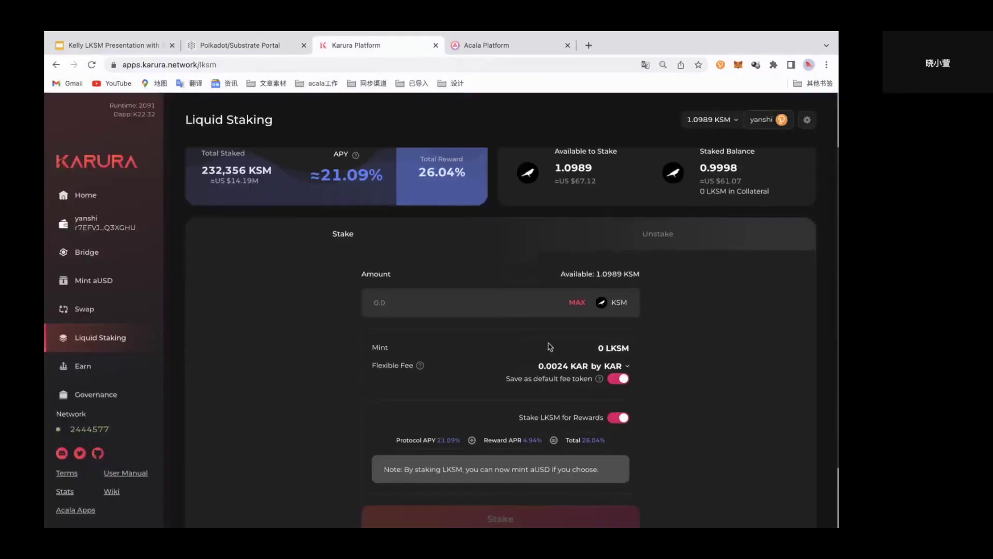
scroll(523, 328, up, 2)
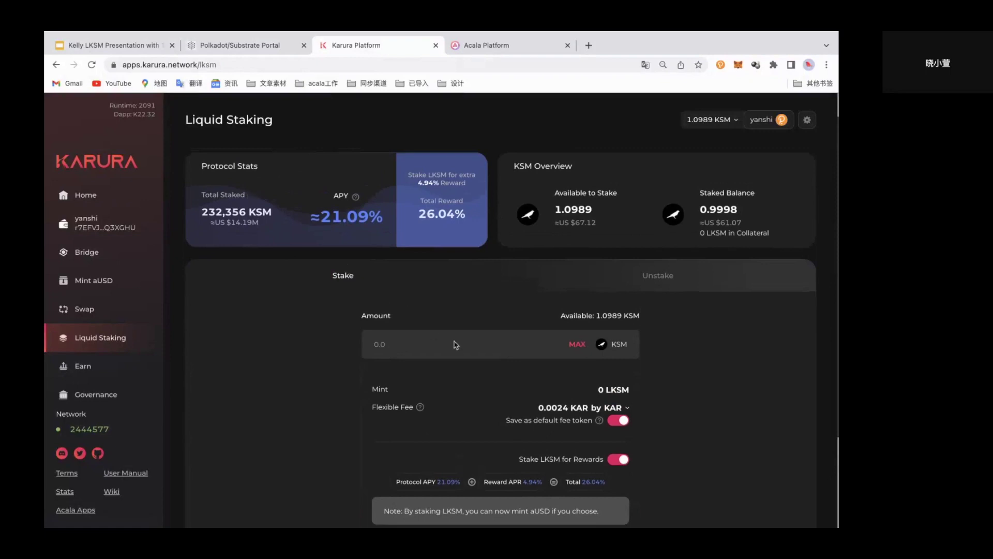
- Go back to the Kusama staking form from the home page and enter a stake amount of 1 KSM
click(125, 203)
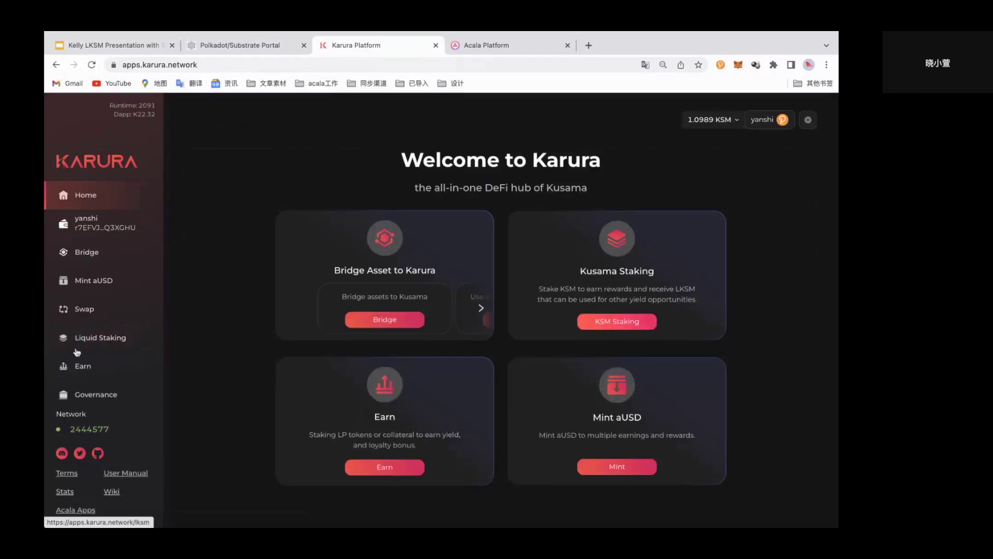
click(615, 321)
click(427, 375)
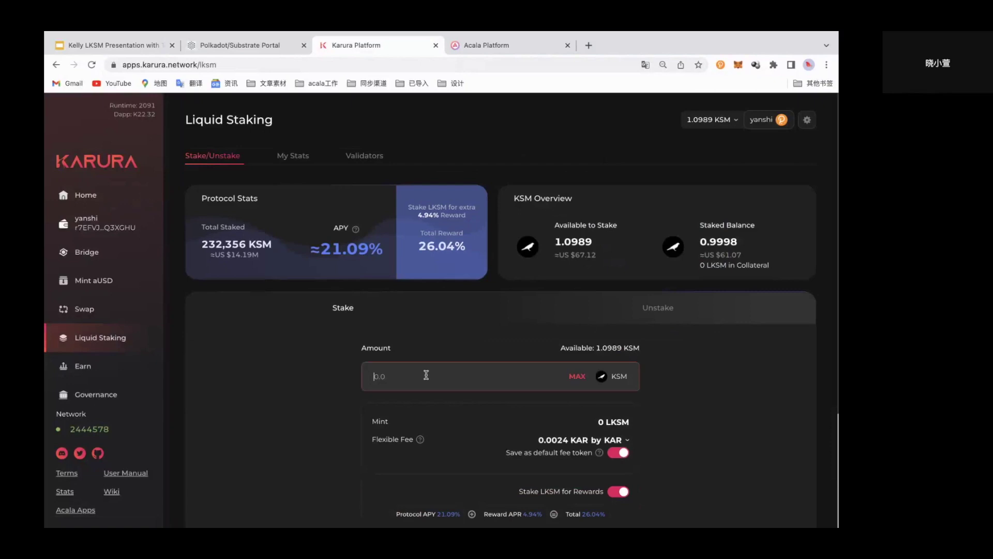
text(1)
scroll(472, 399, down, 2)
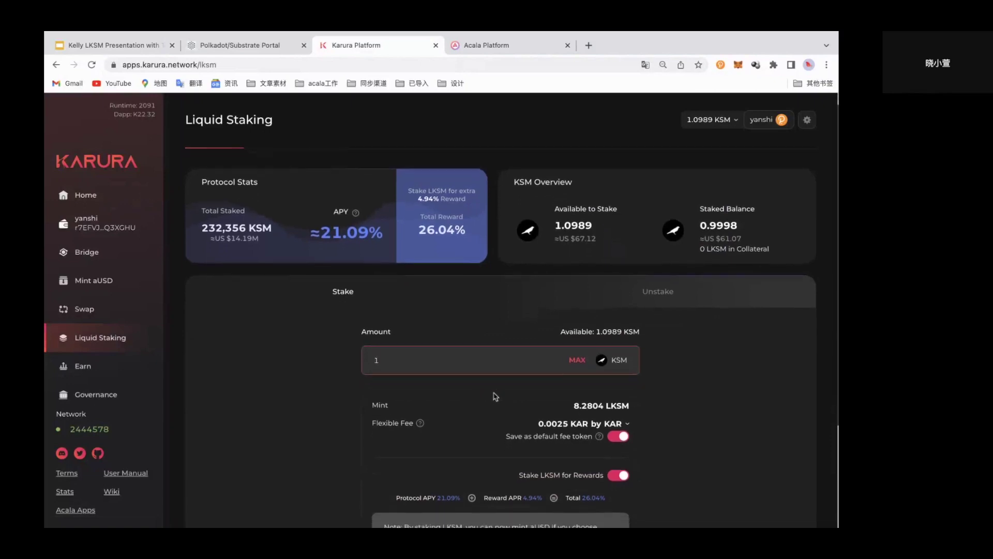
scroll(496, 397, down, 1)
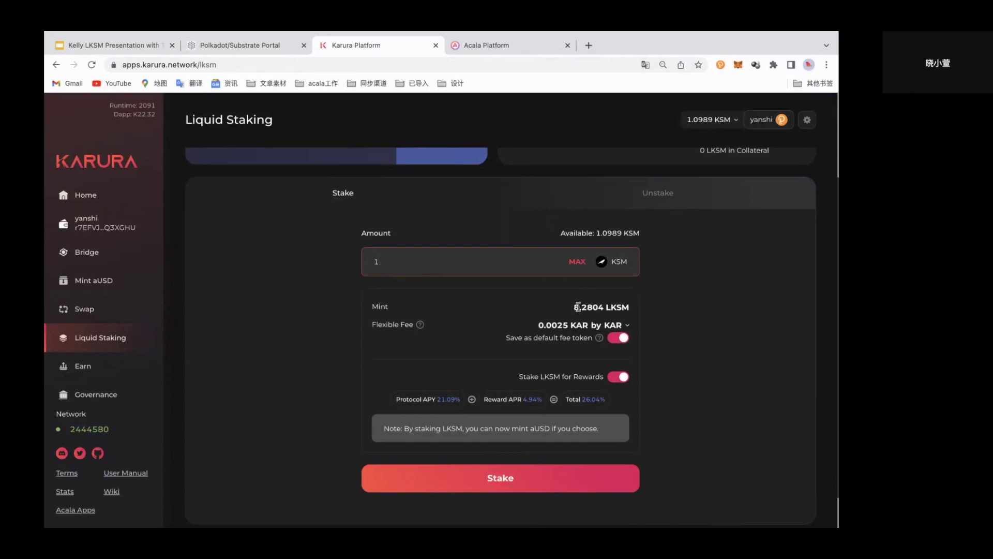
- Submit the KSM stake and sign the Karura transaction with the account password
click(511, 488)
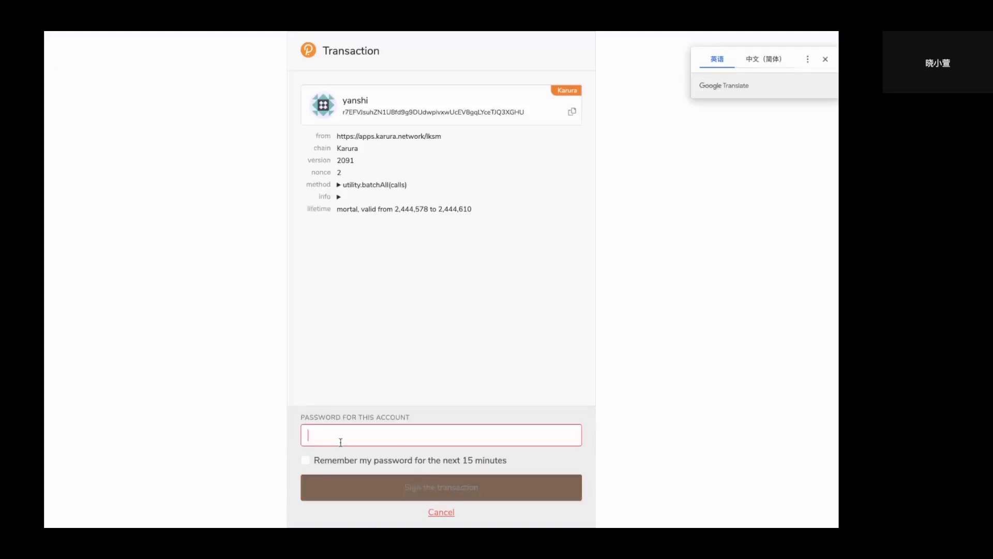
text(•••••••)
click(440, 488)
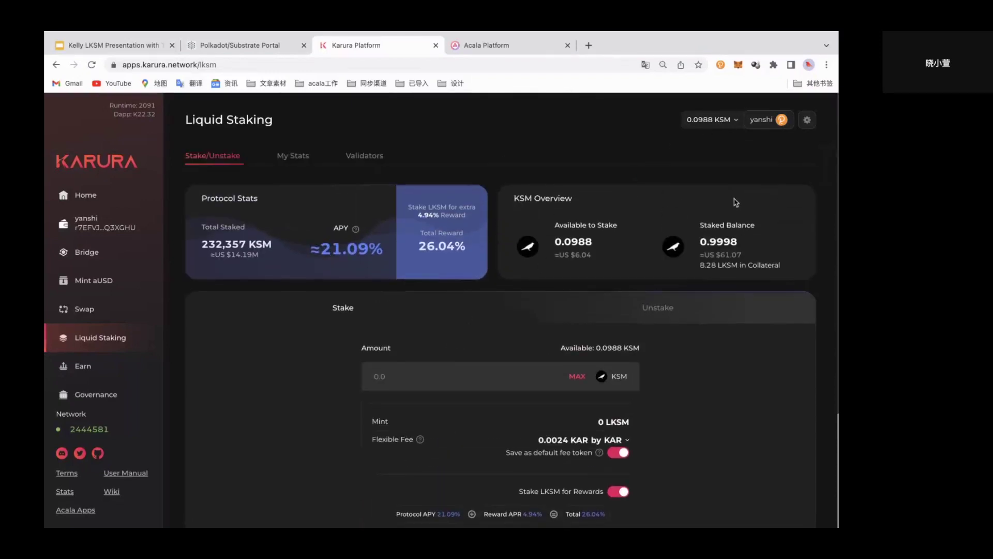
- Open the account's Karura portfolio and examine the staking summary and the token balances, including LKSM
scroll(480, 332, down, 2)
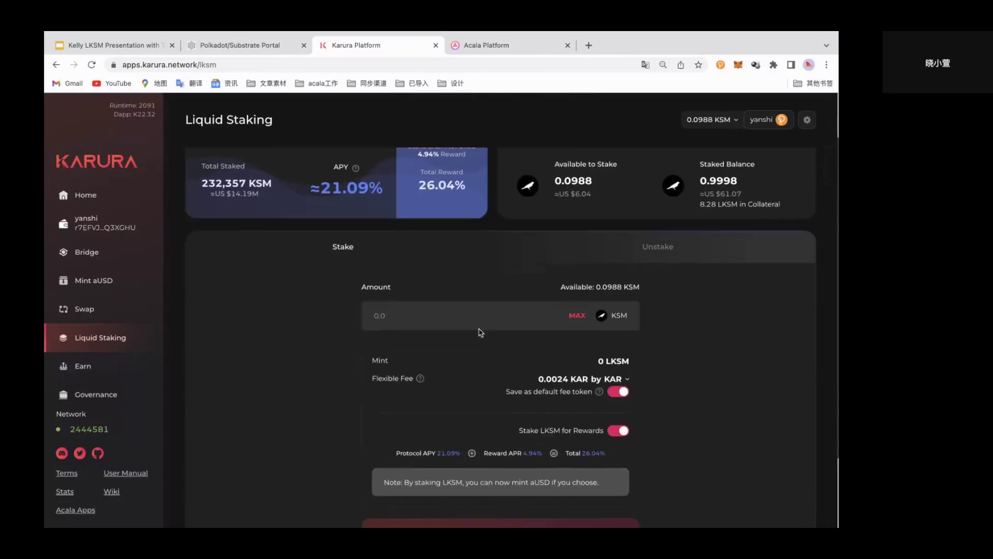
scroll(489, 337, down, 1)
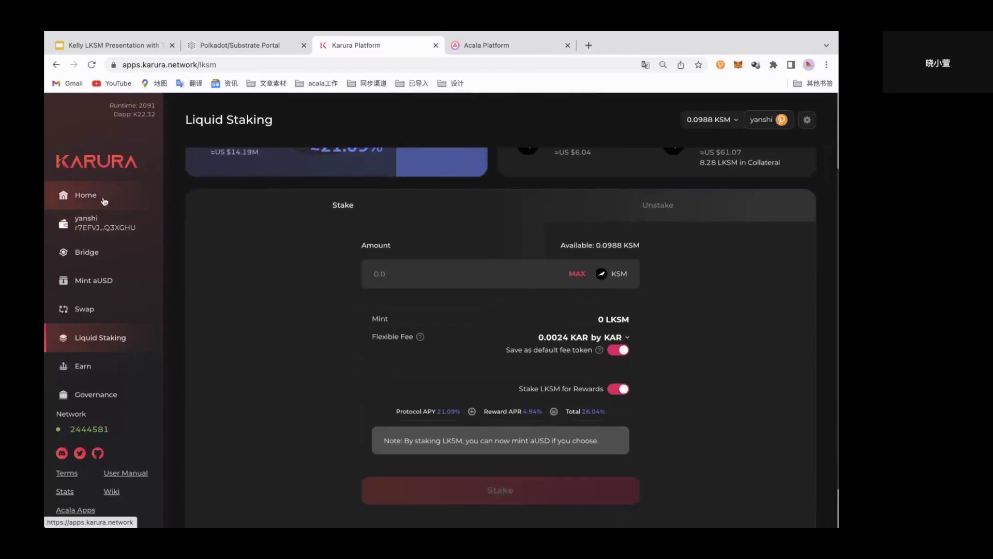
click(104, 201)
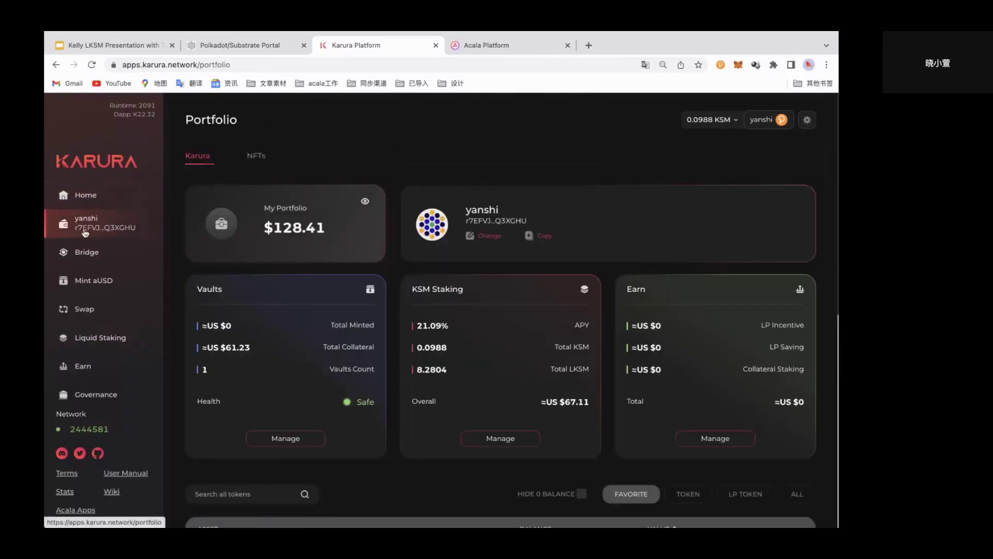
scroll(432, 324, down, 5)
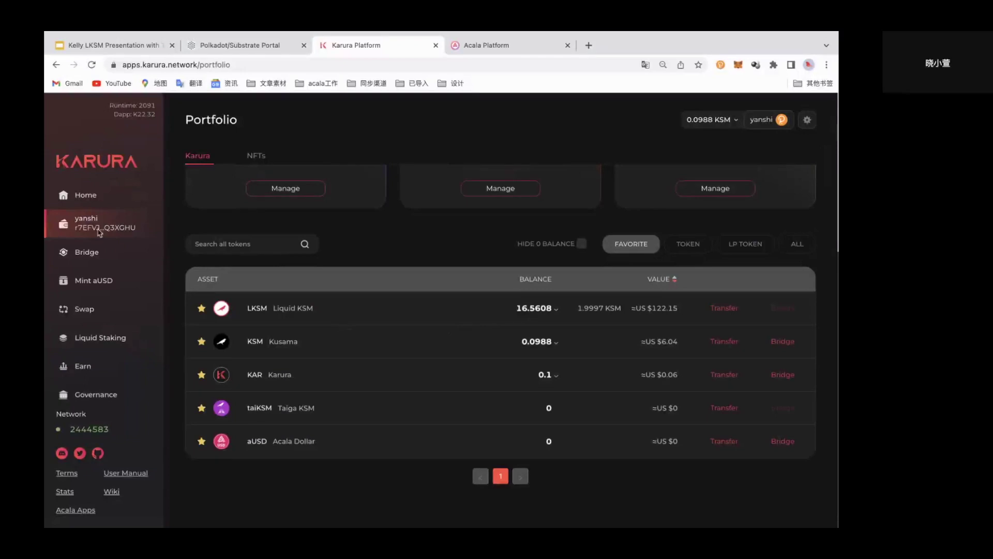
- On Karura's Earn page, examine the LP aUSD-LKSM pool's APR and its stake/unstake dialog, and close the dialog
click(99, 373)
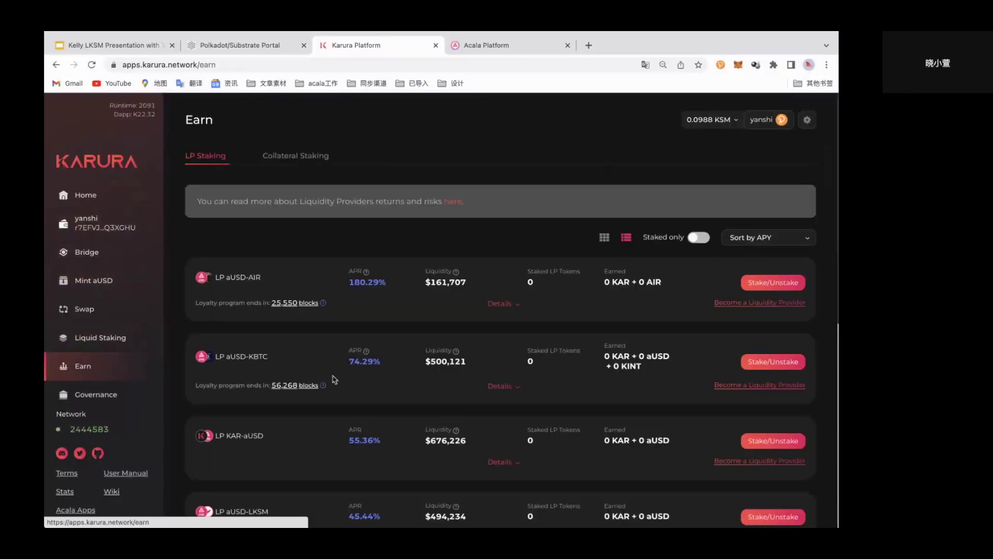
scroll(342, 380, down, 2)
scroll(346, 381, down, 3)
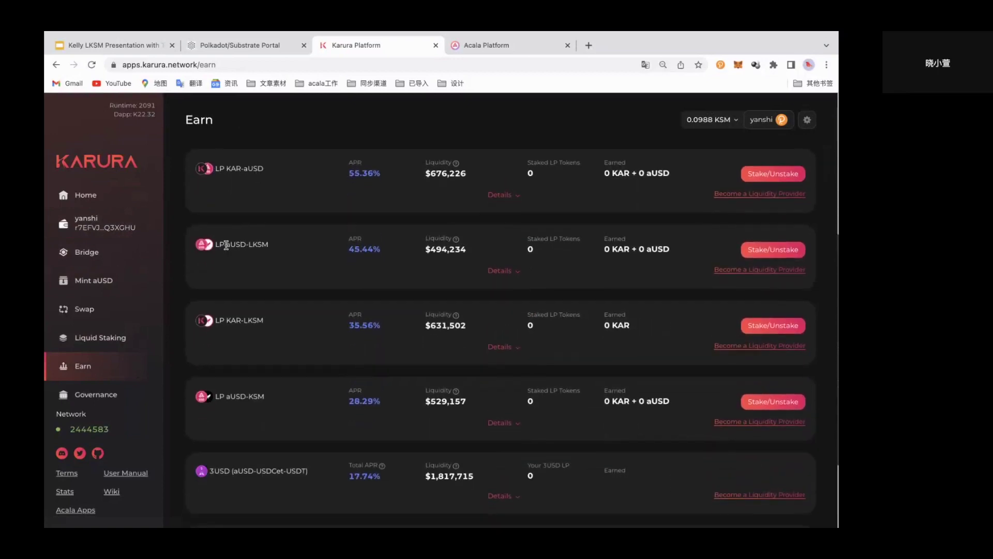
drag(226, 245, 265, 245)
drag(351, 249, 387, 251)
click(763, 251)
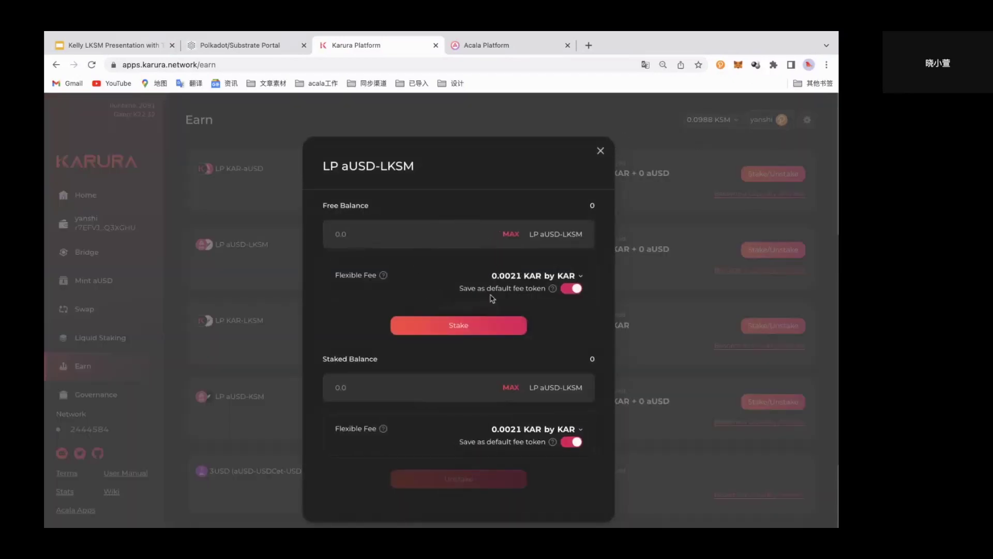
click(601, 152)
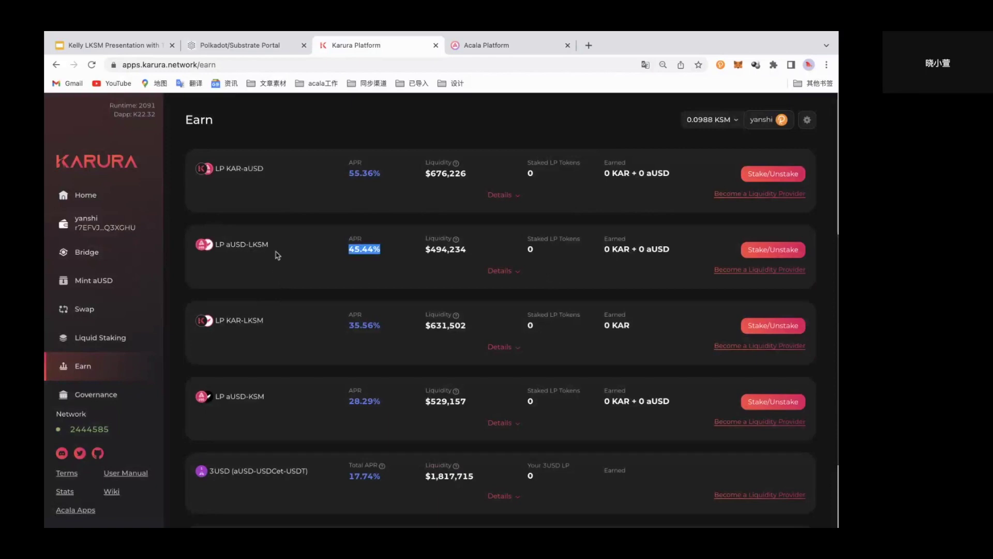
- Examine the other LP staking pools on the Earn page, including LP KAR-LKSM and 3USD (aUSD-USDCet-USDT)
drag(225, 321, 240, 320)
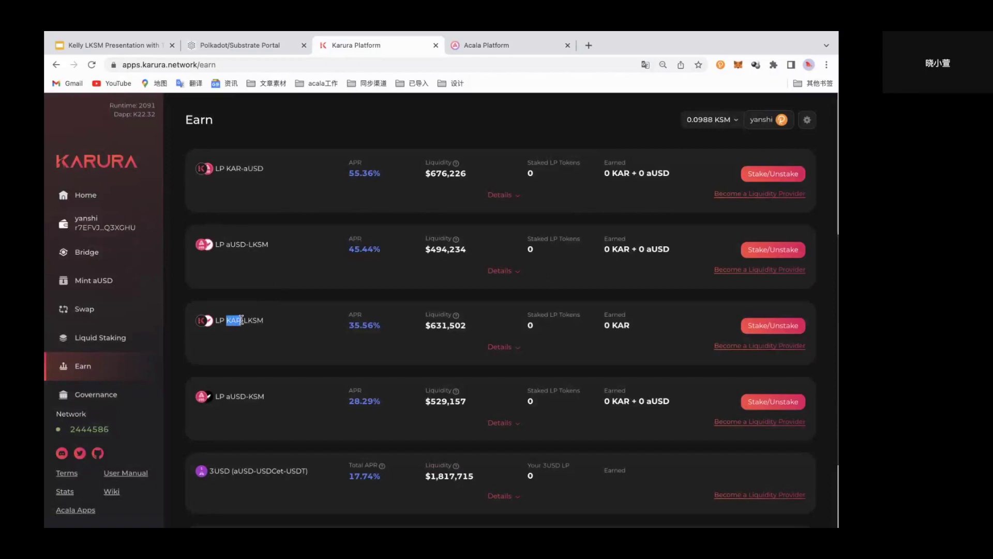
scroll(339, 400, down, 1)
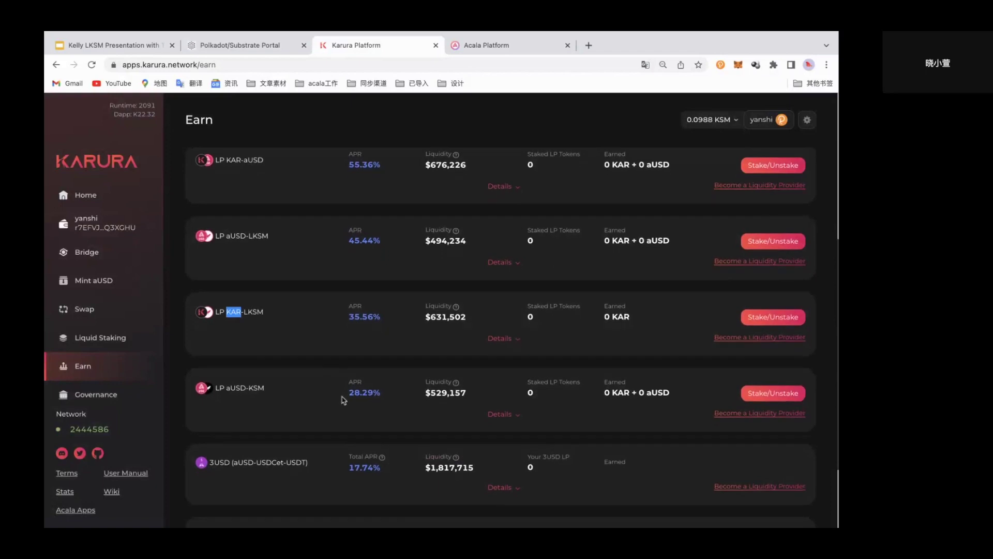
scroll(311, 414, down, 2)
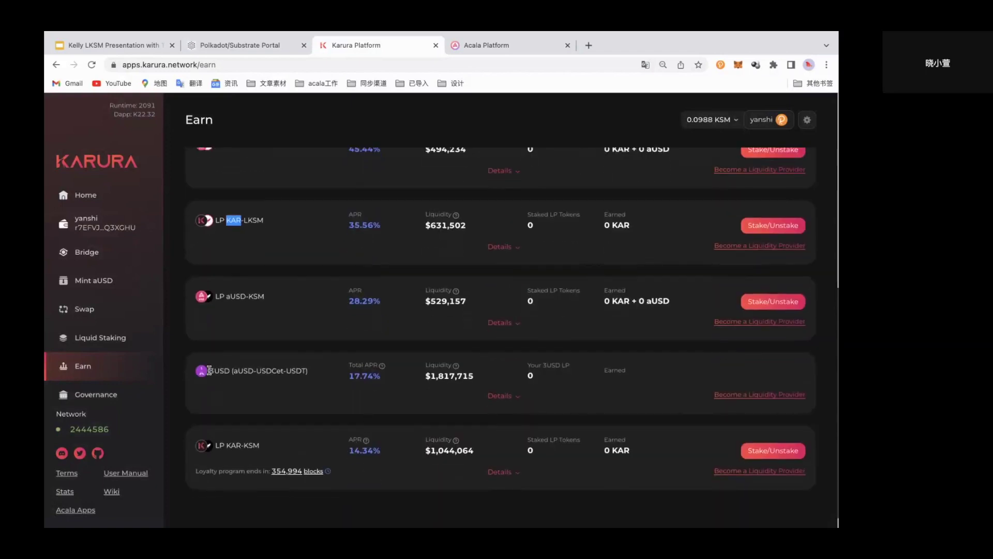
drag(210, 370, 312, 373)
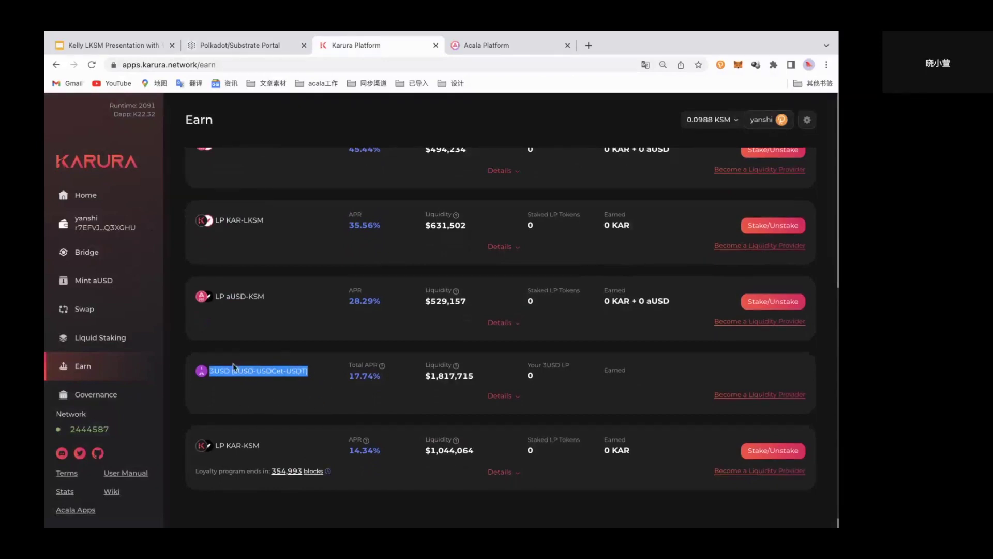
scroll(311, 375, up, 6)
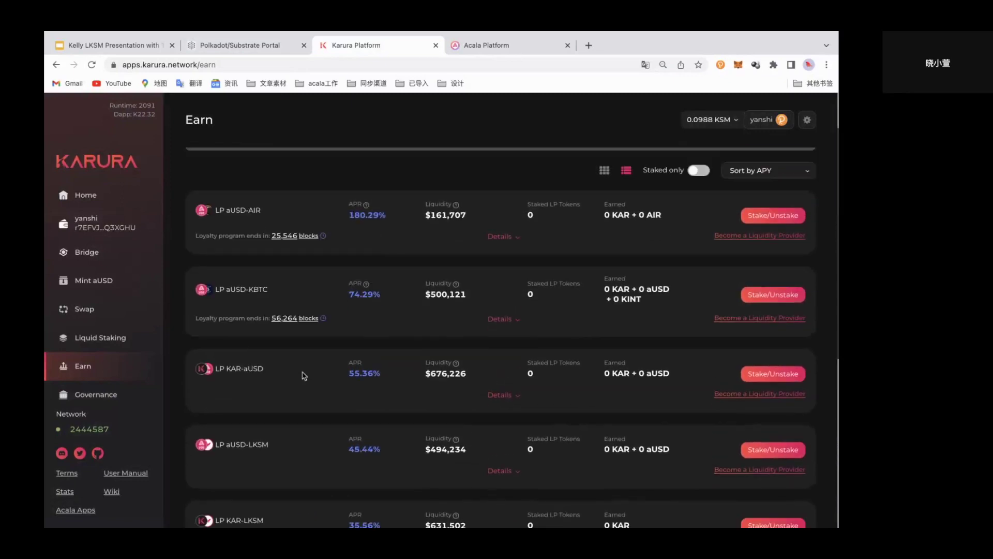
scroll(304, 376, up, 2)
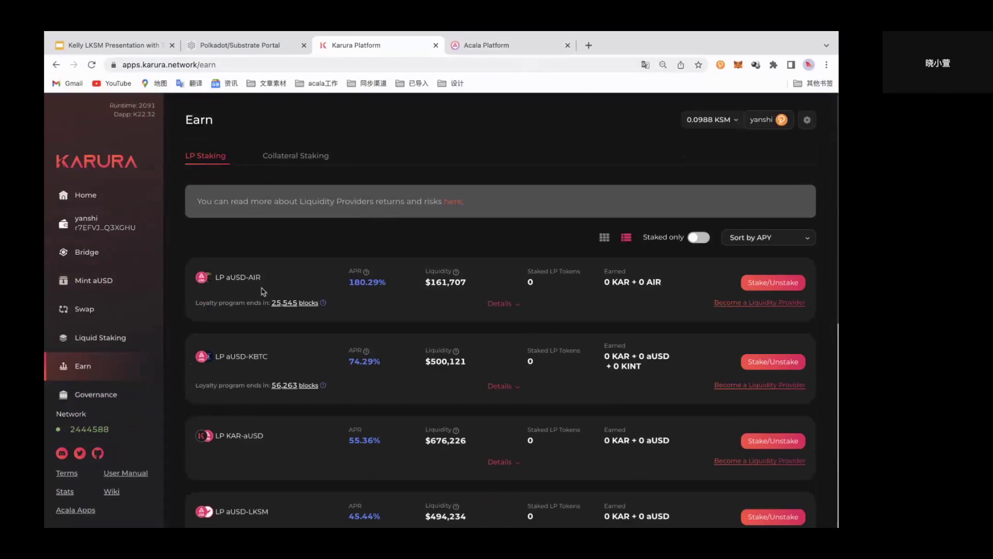
- Switch to the Acala platform, open Polkadot staking, and enter a stake amount of 5 DOT
click(517, 45)
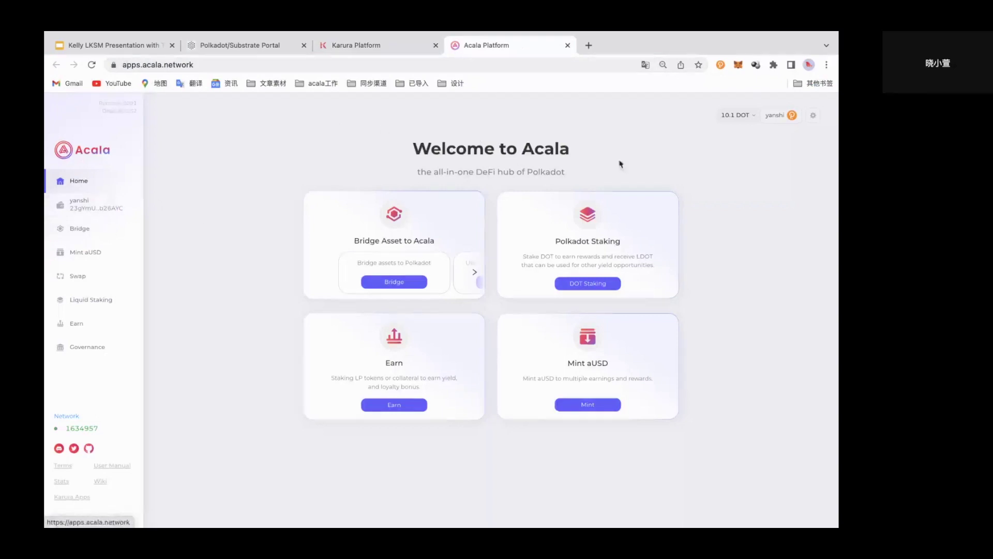
click(590, 284)
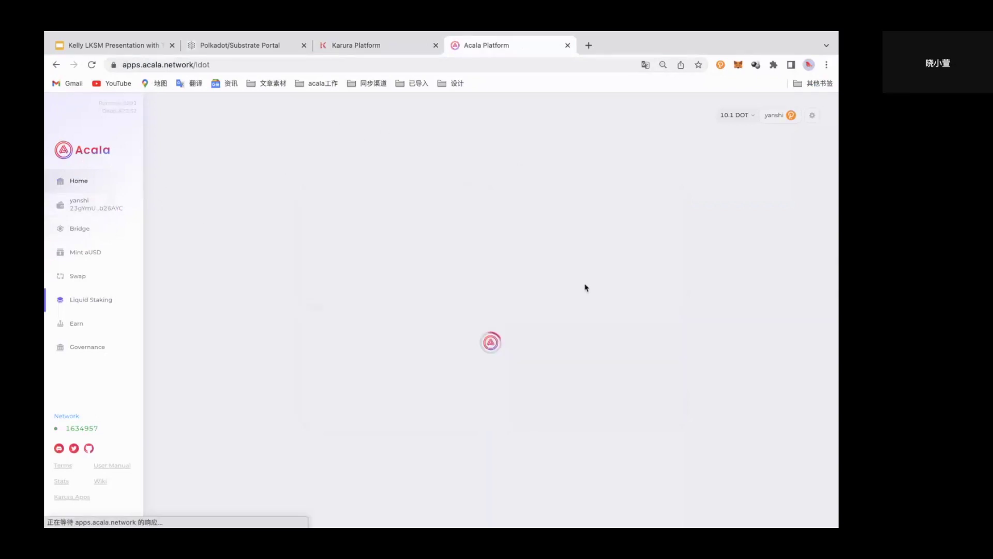
click(442, 334)
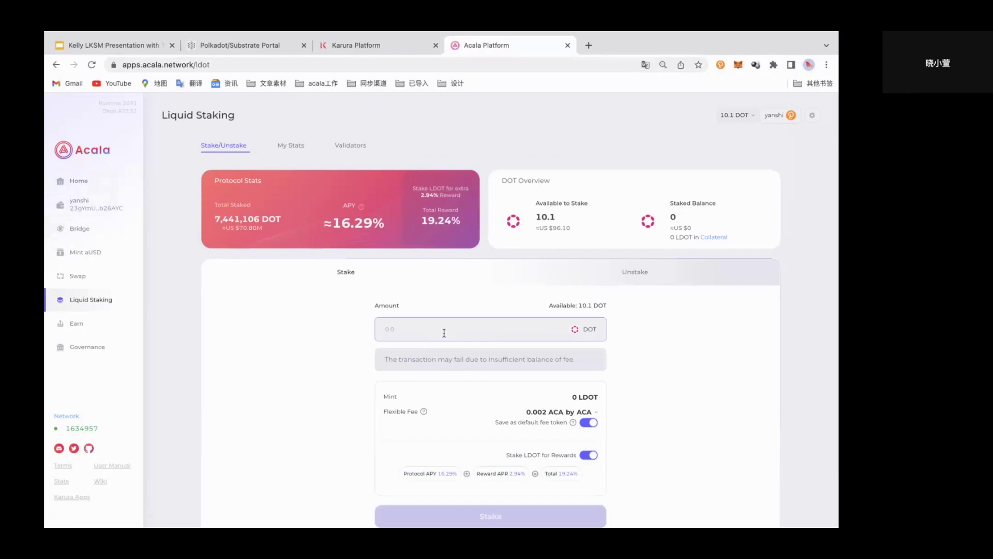
text(5)
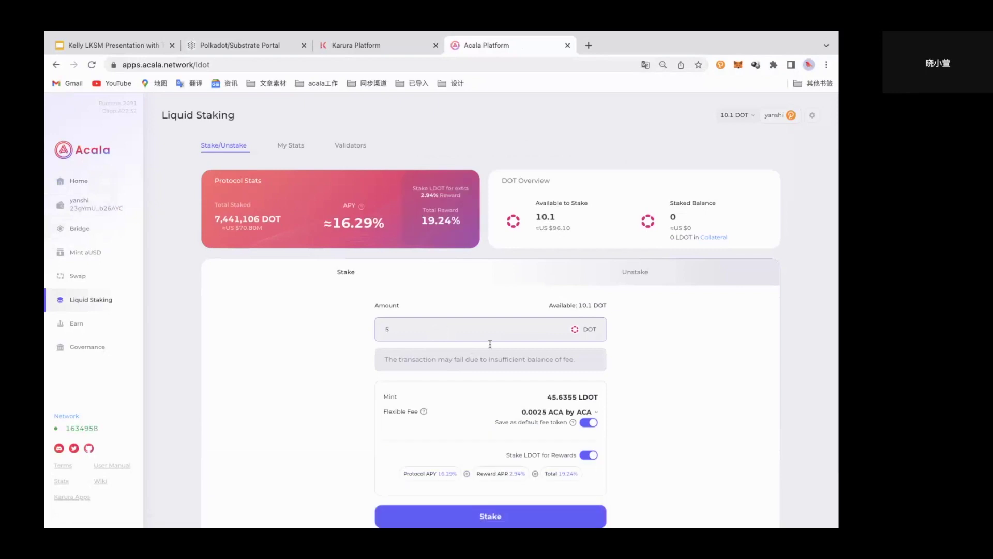
- Try a stake amount of 1 DOT, and set the amount back to 5 DOT
scroll(495, 342, down, 1)
key(BackSpace)
text(1)
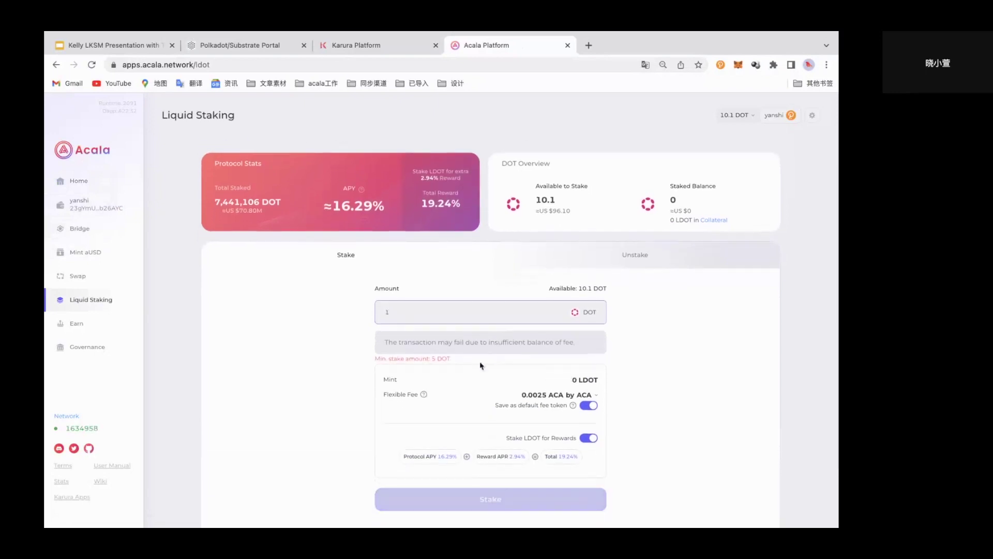
key(BackSpace)
text(5)
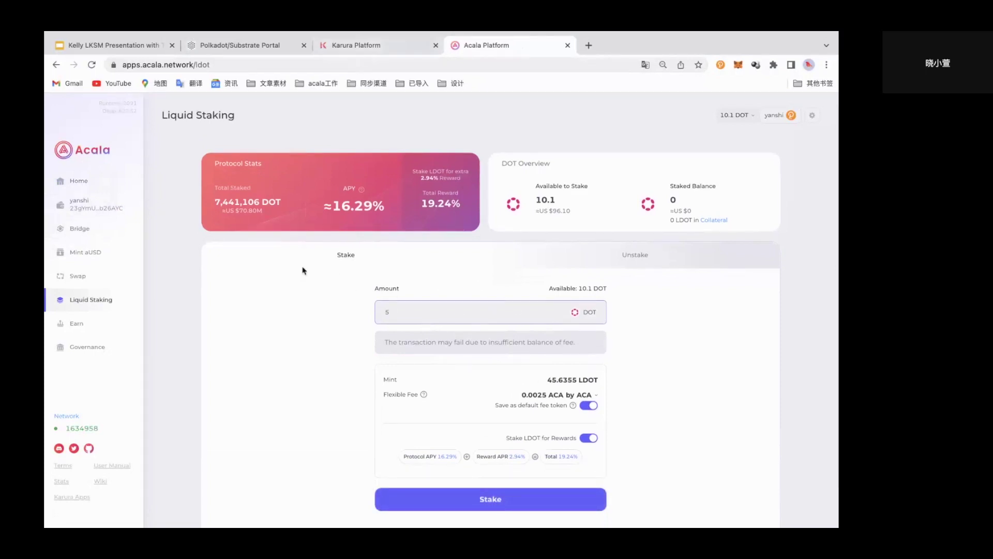
- Open Acala's swap form, choose DOT as the token to pay with for LDOT, and leave it for the Mint aUSD vaults
click(84, 282)
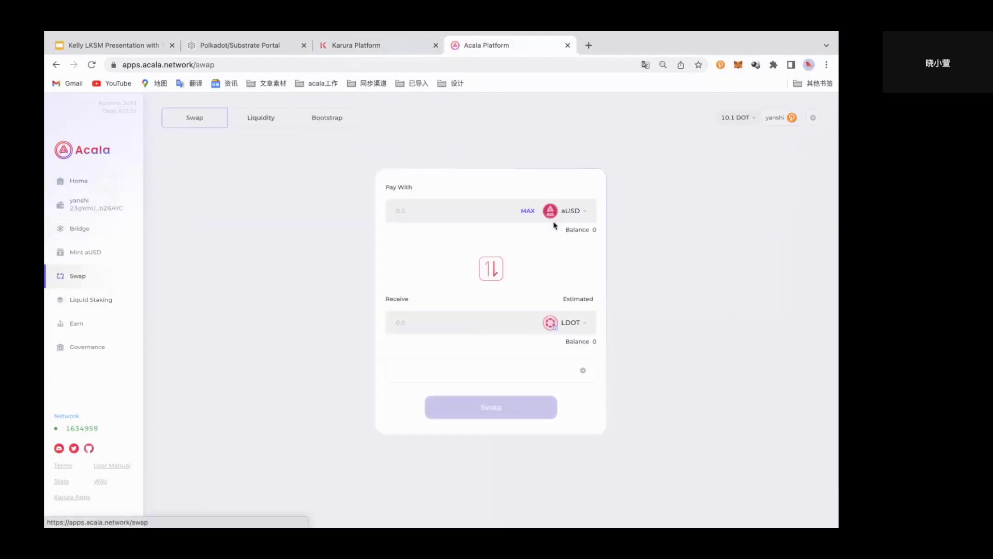
click(561, 213)
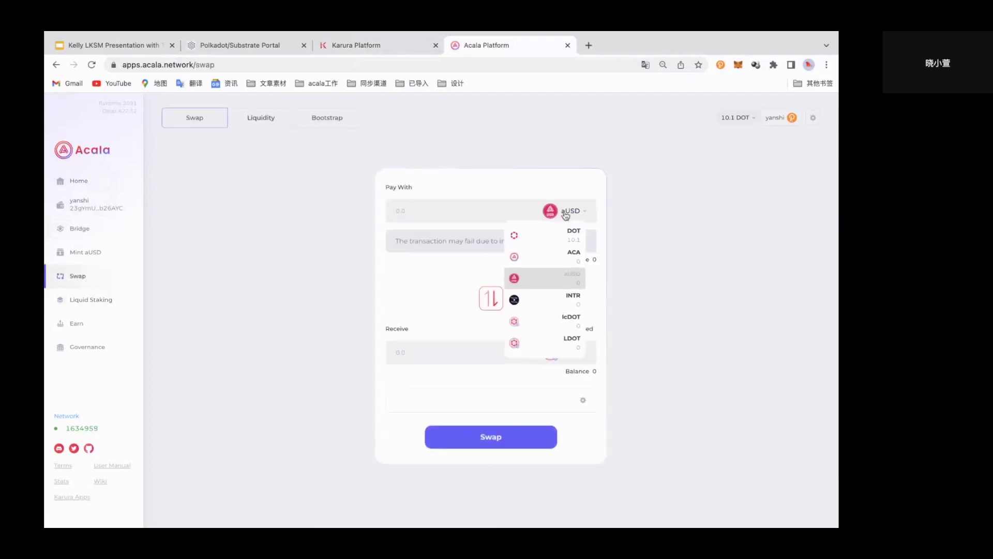
click(558, 242)
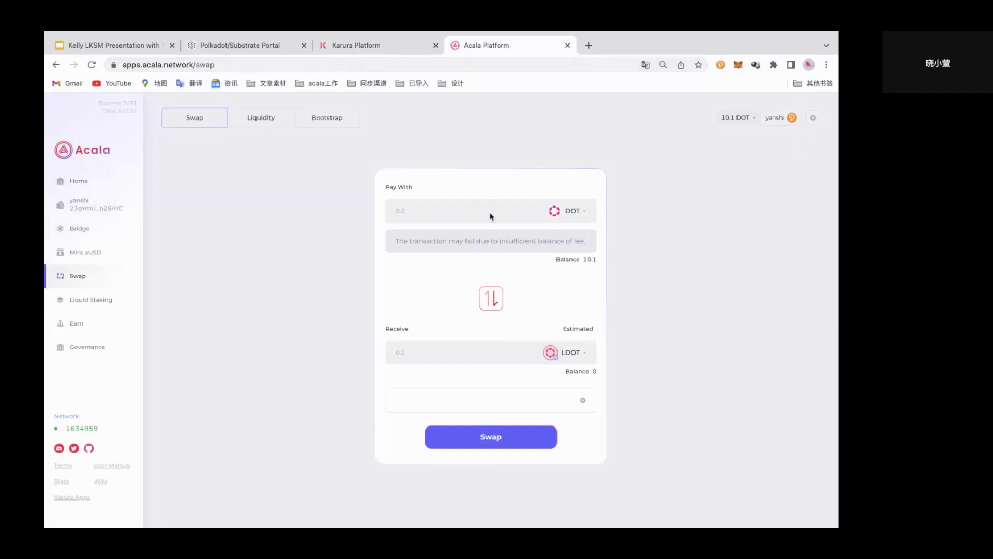
click(78, 251)
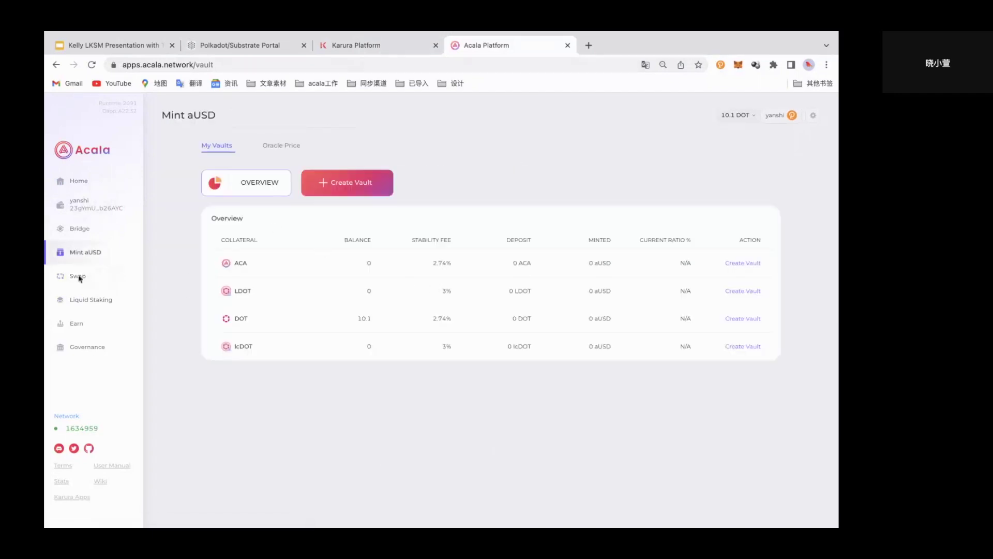
- Return to Acala's liquid staking form and enter a stake amount of 5 DOT
click(91, 299)
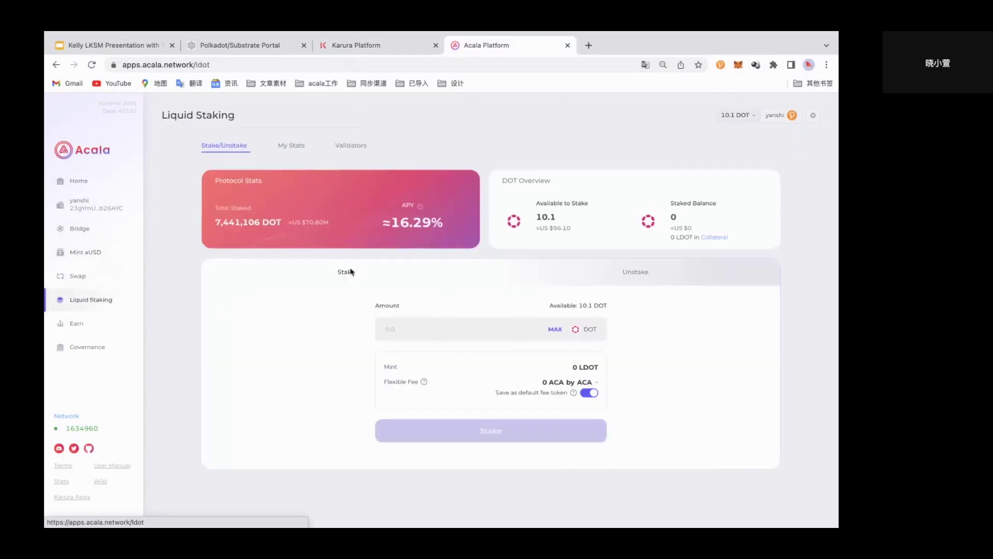
click(427, 325)
text(5)
scroll(475, 457, down, 2)
- Submit the DOT stake and sign the Acala transaction with the account password
click(475, 457)
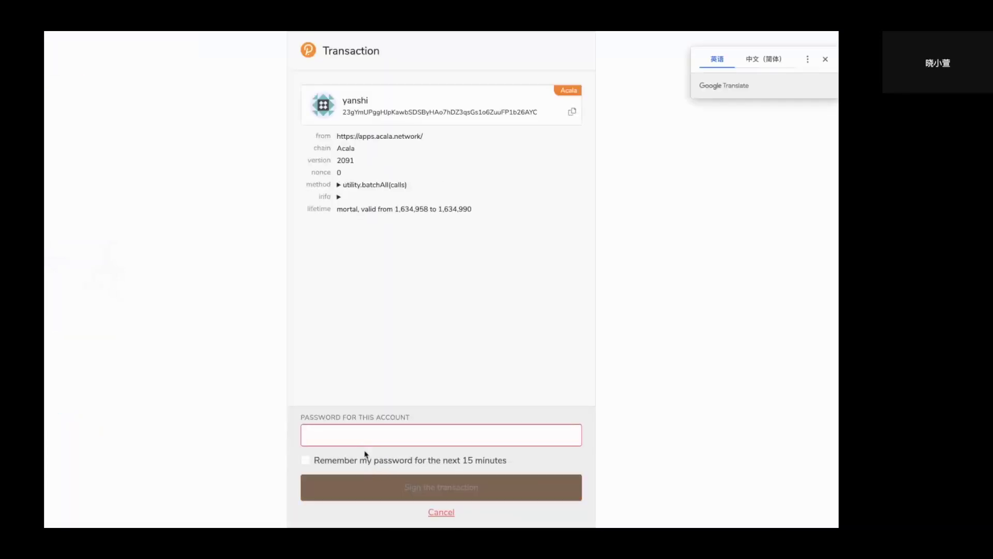
text(aaaaaa)
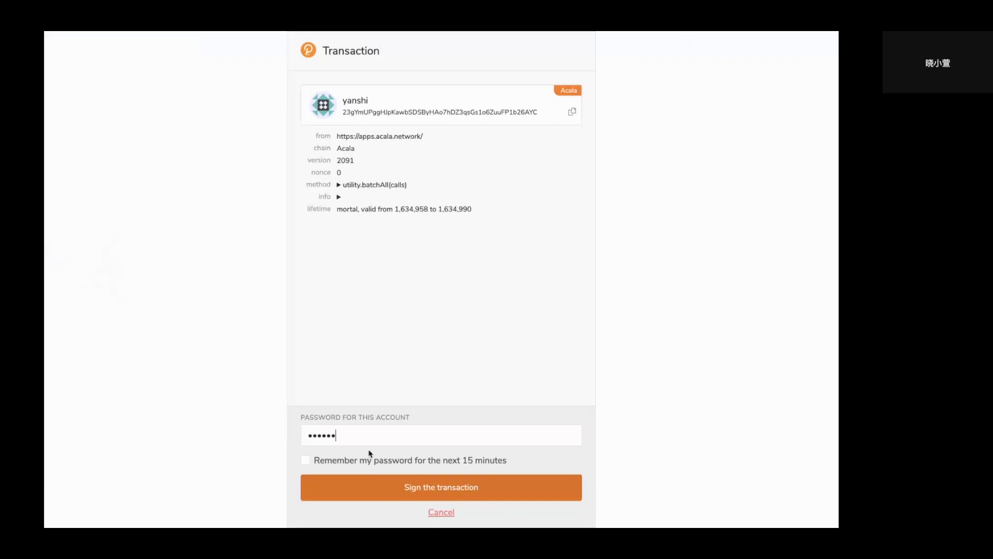
click(394, 488)
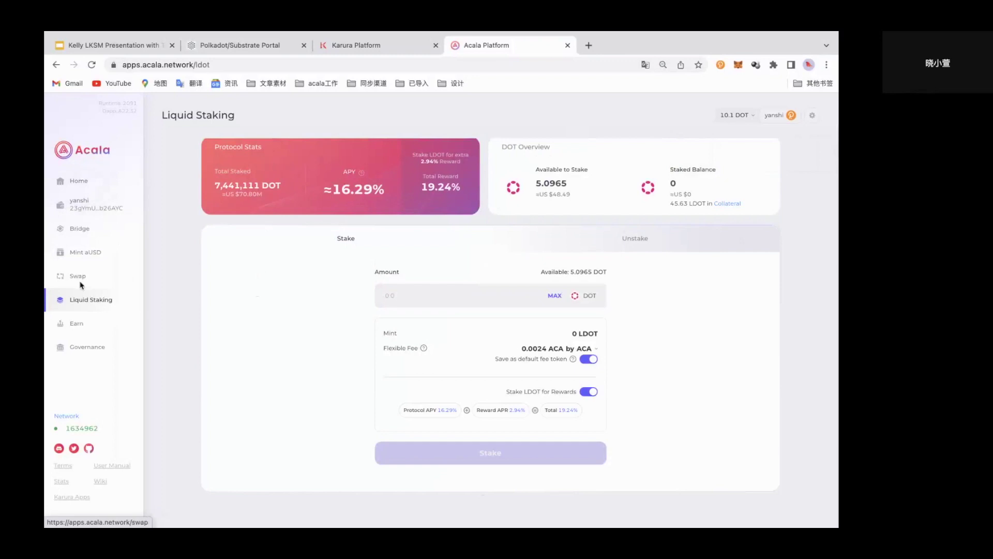
- Open Acala's Earn page to examine its LP staking pools
click(78, 323)
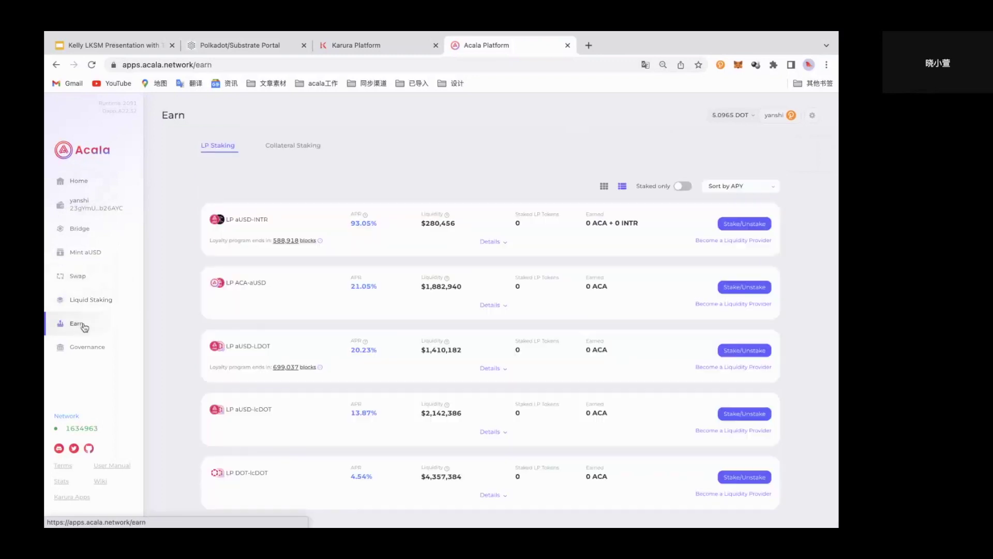